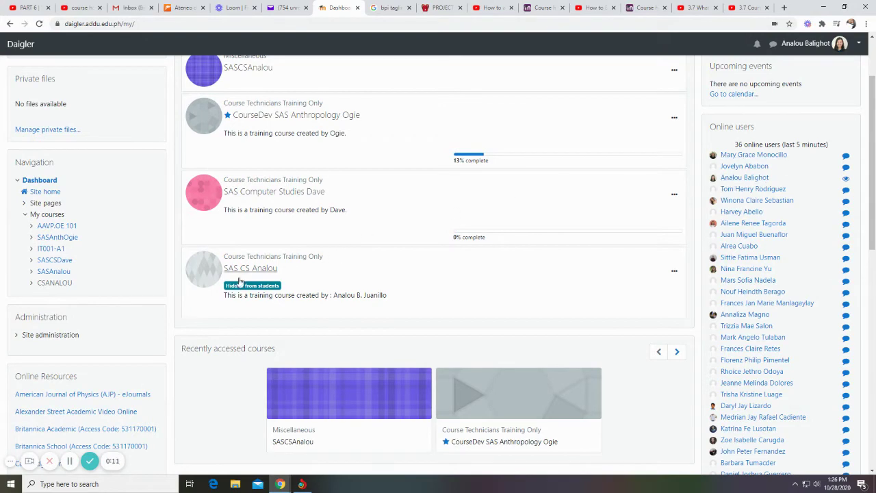
- Open the SAS CS Analou course card from the Dashboard
left_click(204, 273)
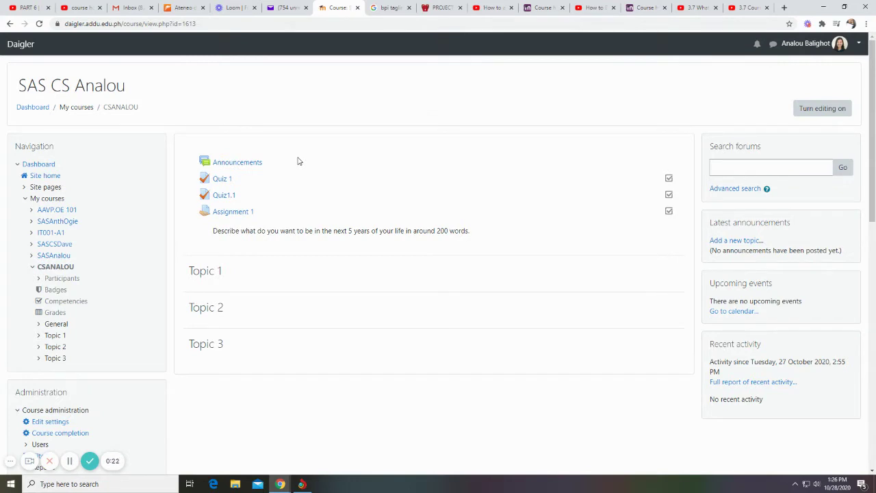
left_click_drag(193, 238, 298, 351)
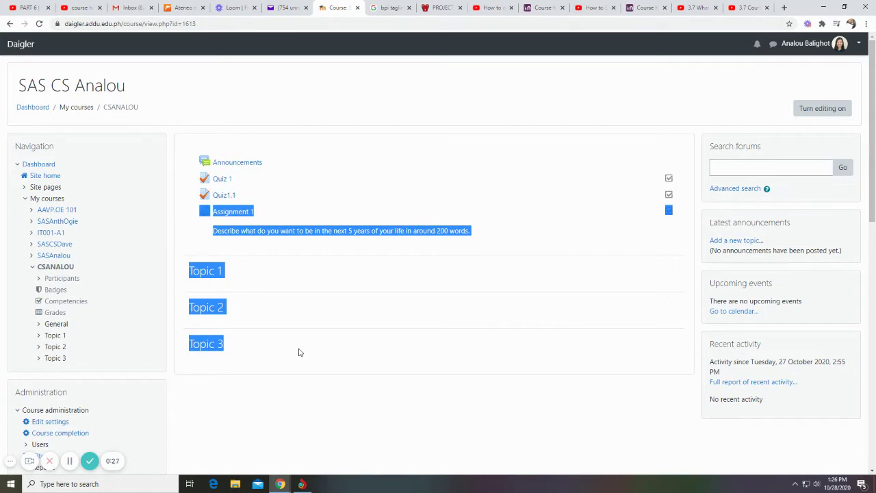
left_click(298, 352)
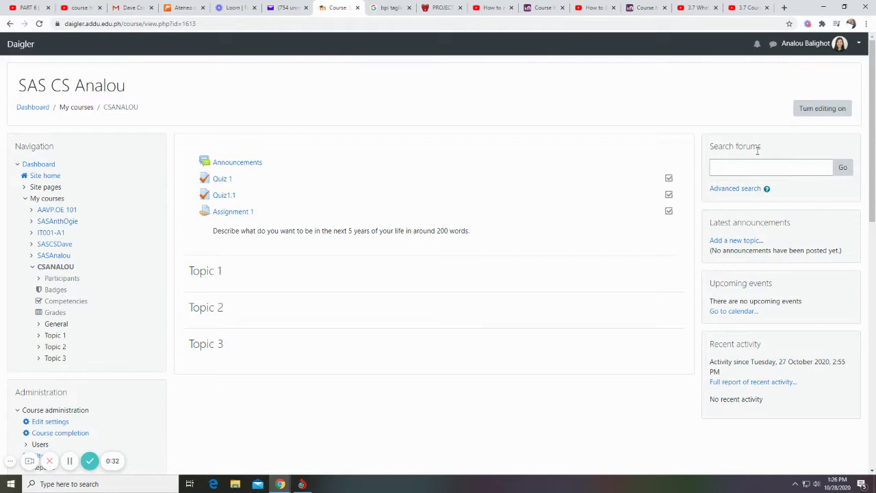
- Turn on editing and rename the Topic 1 section to 'Introduction'
left_click(809, 114)
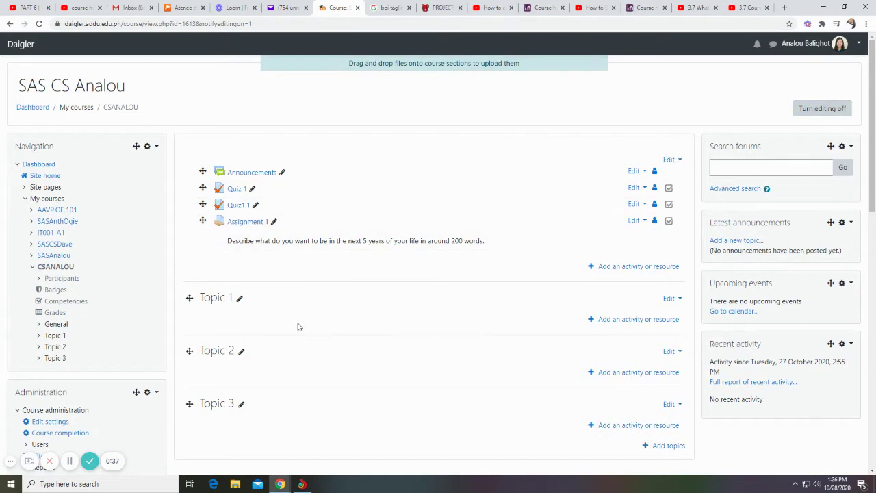
left_click(239, 299)
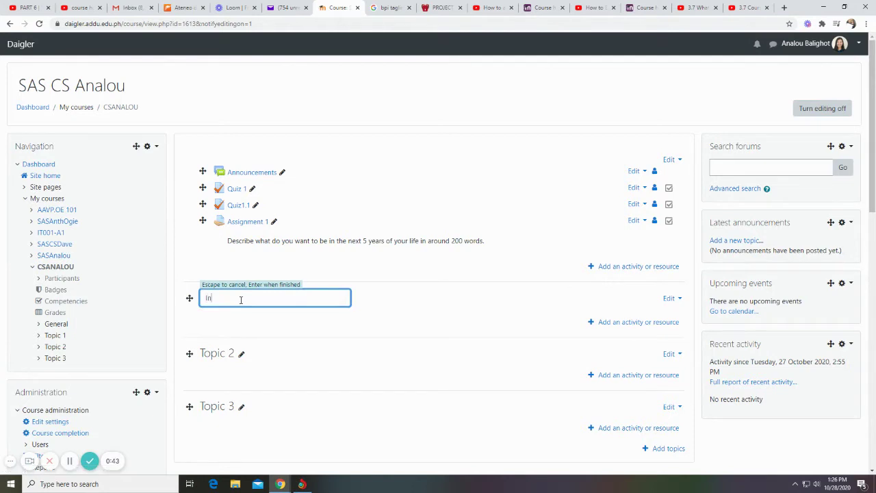
type("Introduction")
key("Return")
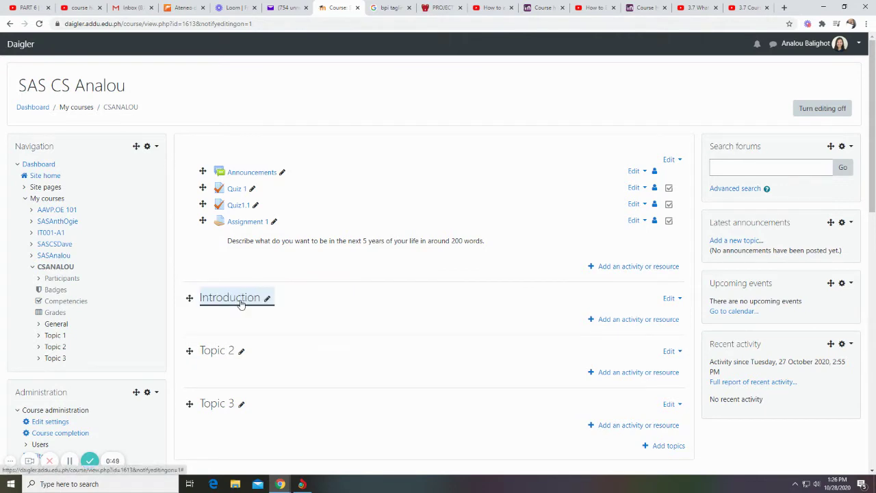
- Edit the Introduction topic and enter the summary 'This is an introduction to the course.'
left_click(671, 298)
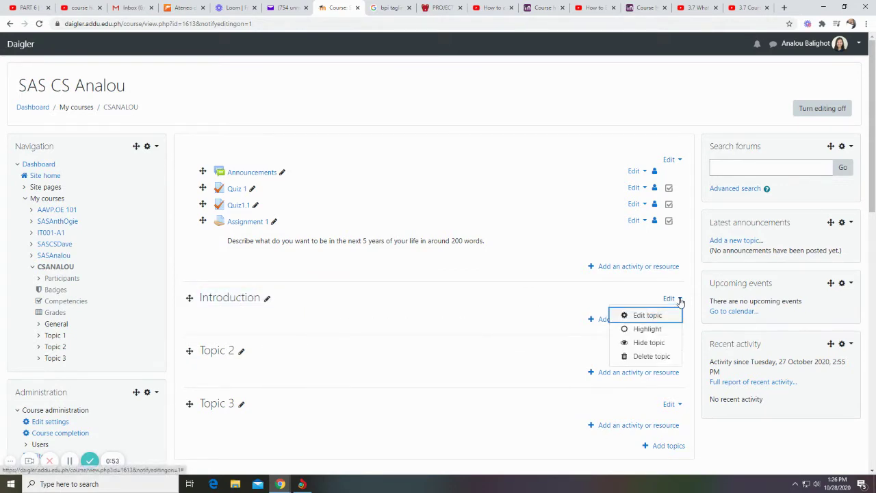
left_click(646, 316)
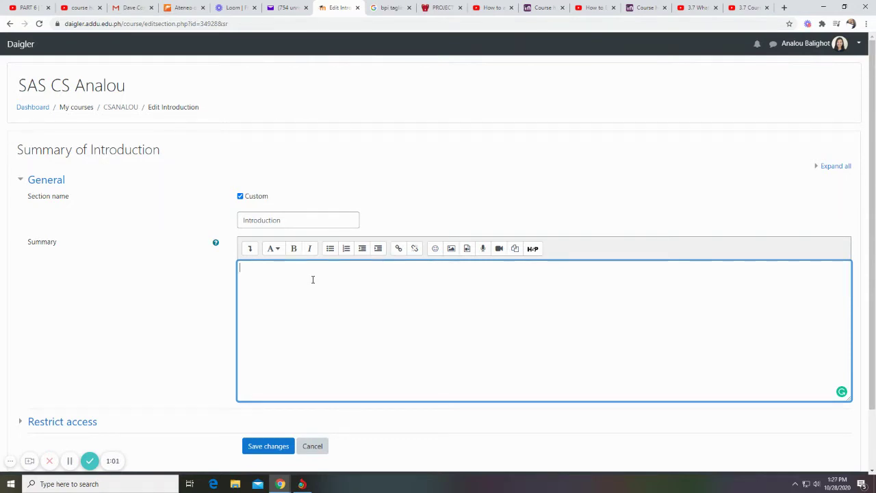
type("This is an introduction ")
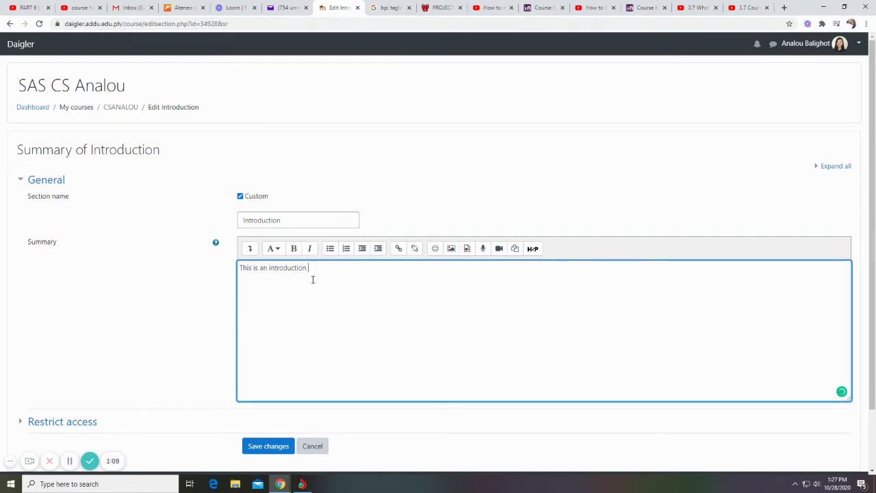
type("to the course")
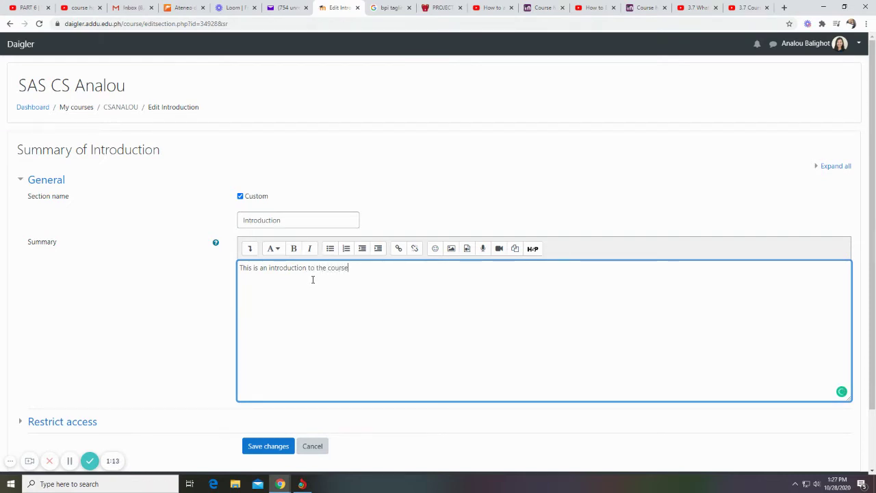
type(".")
- Save the Introduction summary and bring up the activity chooser for Introduction
left_click(281, 447)
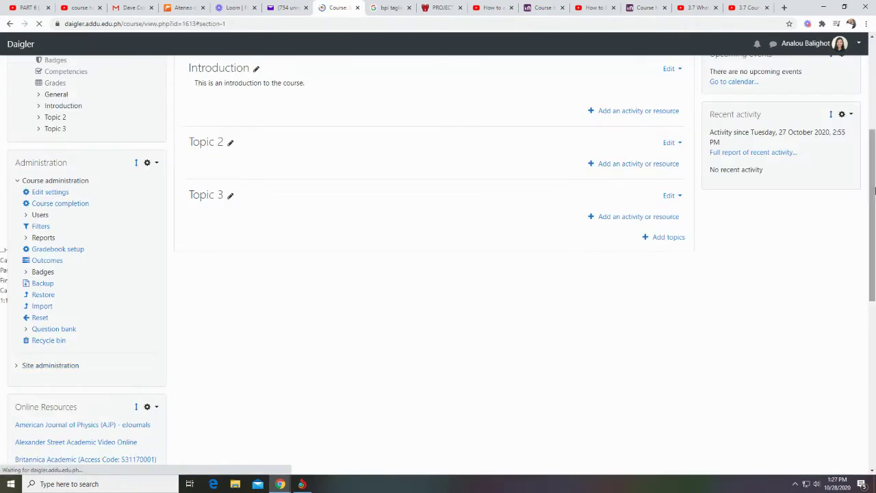
scroll(478, 181, "up", 2)
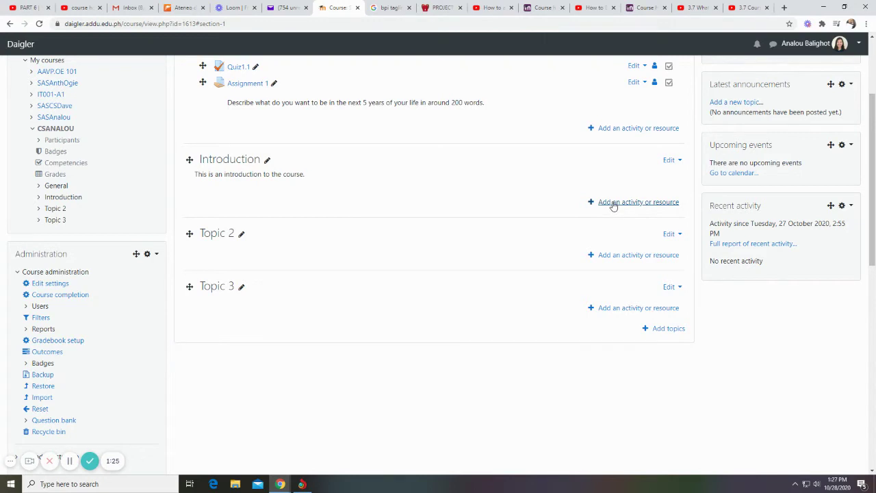
left_click(614, 204)
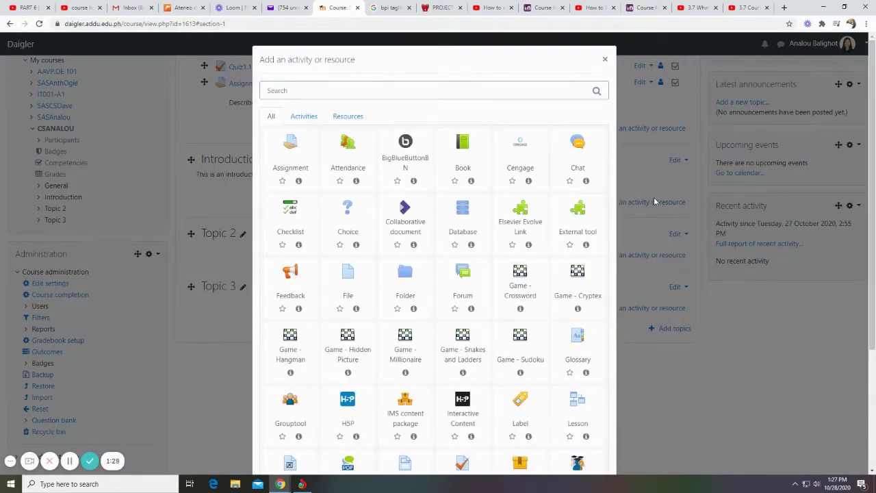
- Add a new File resource to Introduction named 'Sample'
left_click(340, 282)
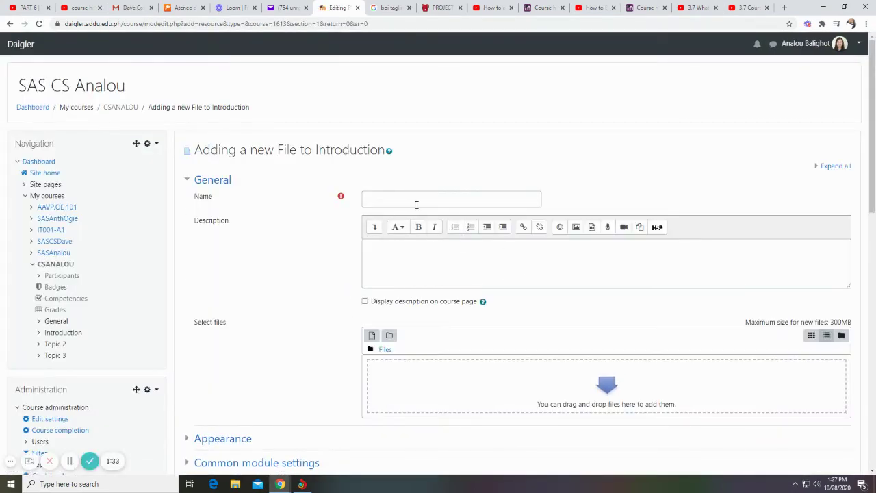
left_click(414, 203)
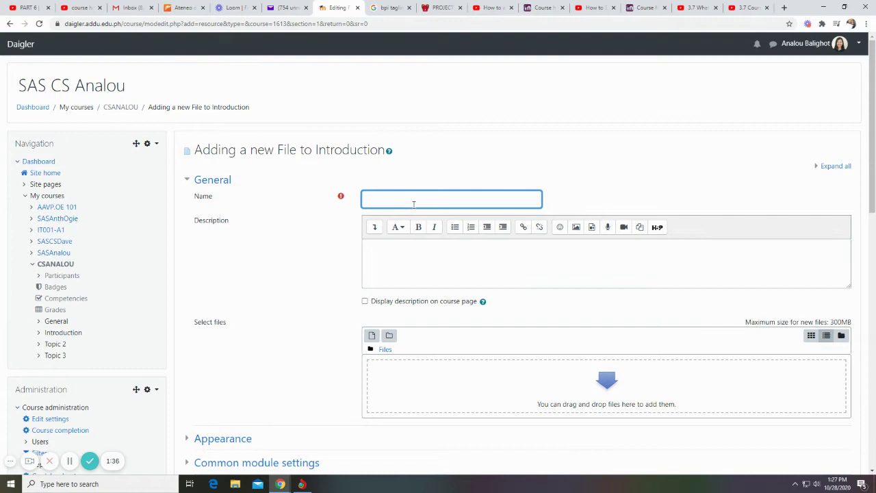
type("Sample")
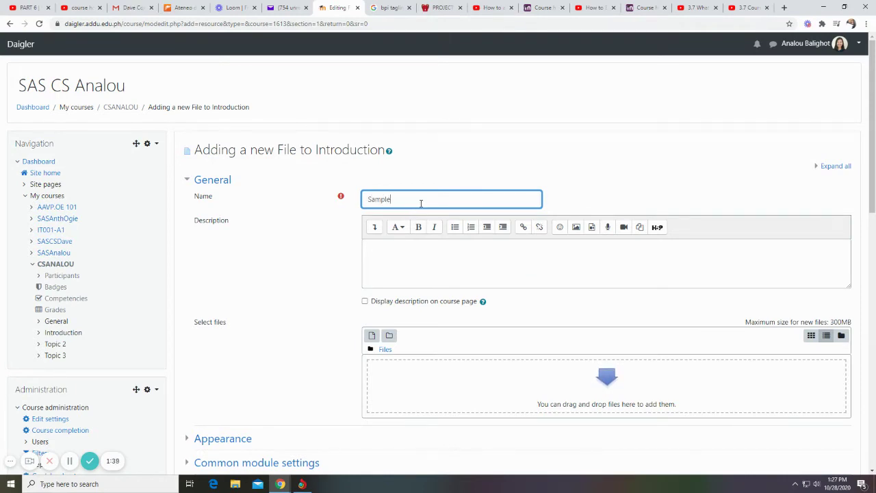
scroll(681, 334, "down", 1)
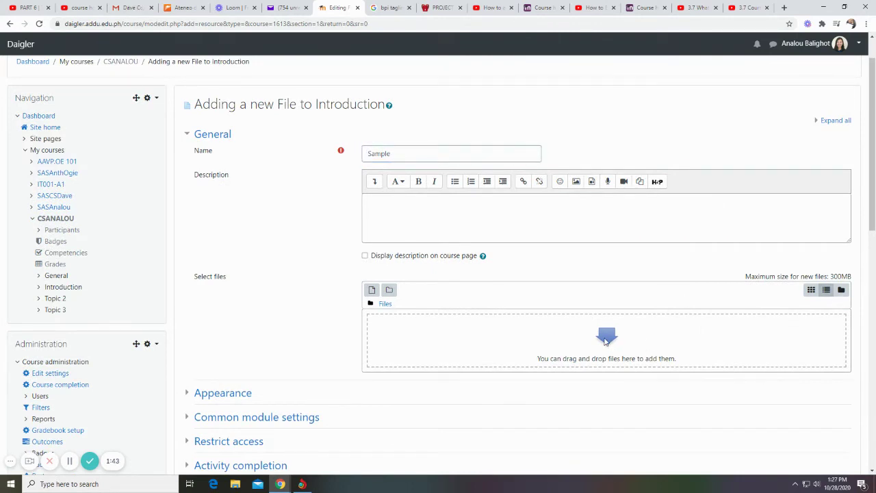
- Upload the 'Activity Chooser in Moodle 3.9' MP4 video to the Sample resource
left_click(605, 340)
left_click(374, 220)
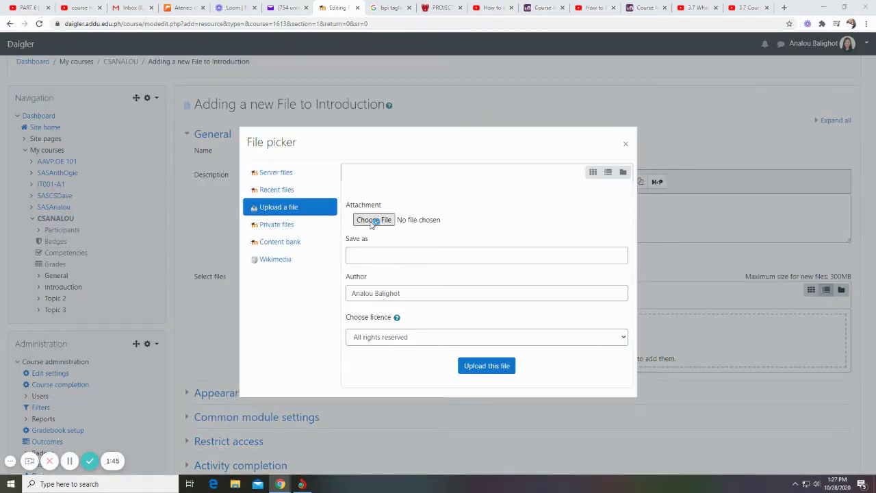
left_click(317, 164)
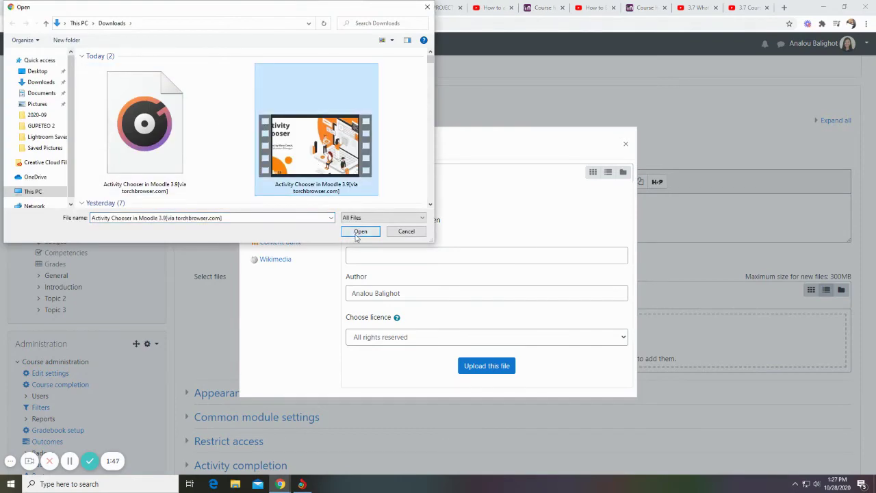
left_click(359, 232)
left_click(487, 365)
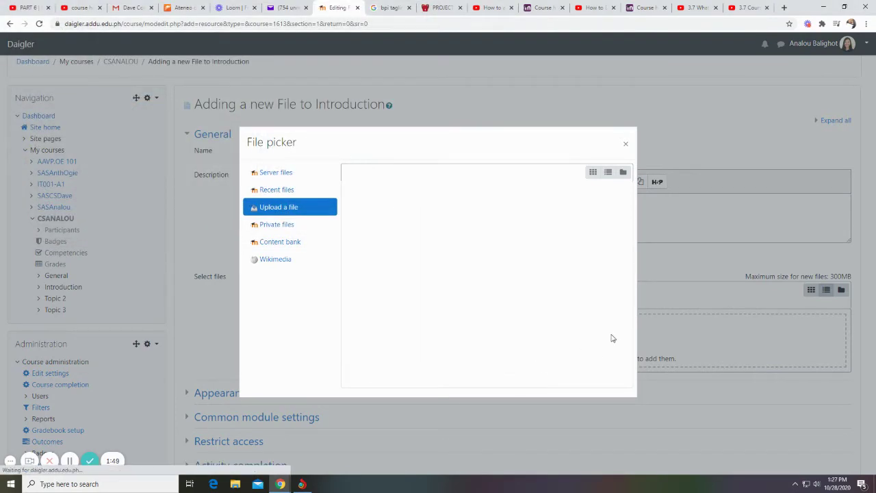
scroll(682, 290, "down", 3)
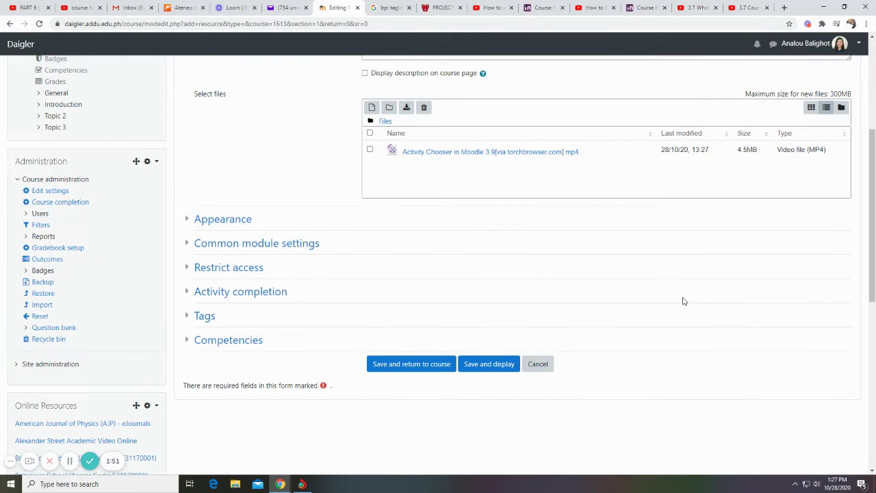
- Save the Sample file and return to the course, where it appears under Introduction
left_click(411, 364)
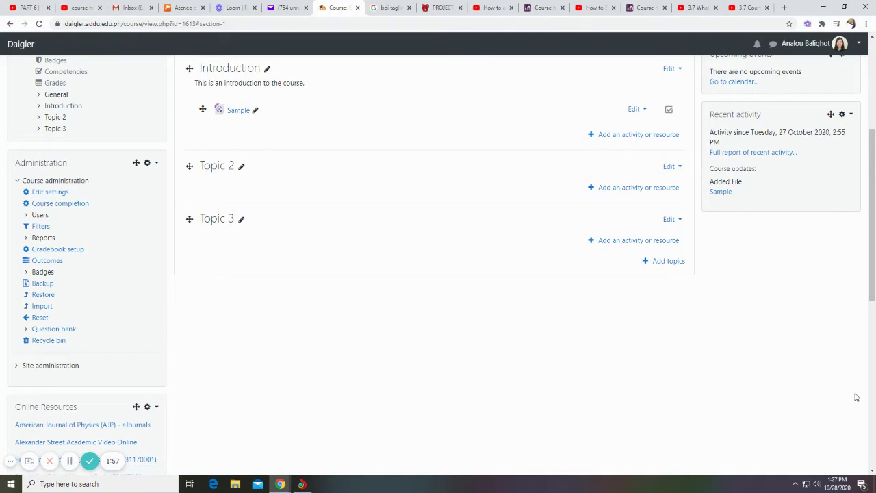
scroll(585, 386, "up", 1)
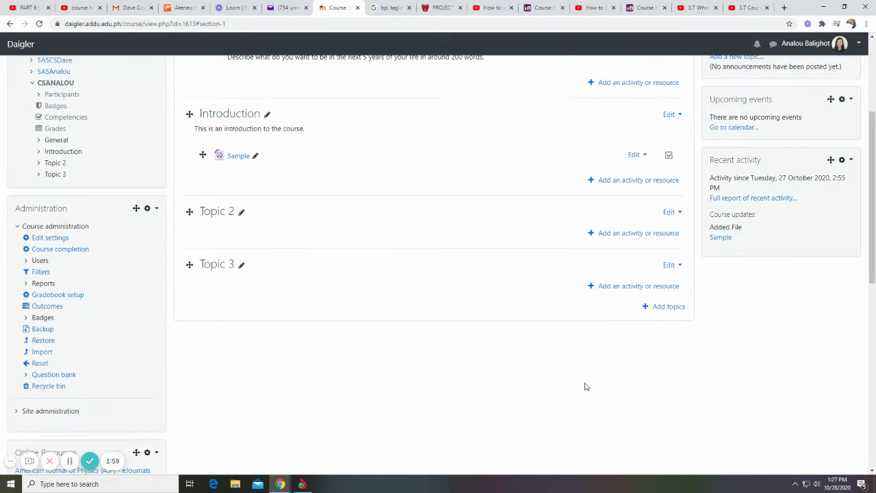
scroll(585, 387, "down", 1)
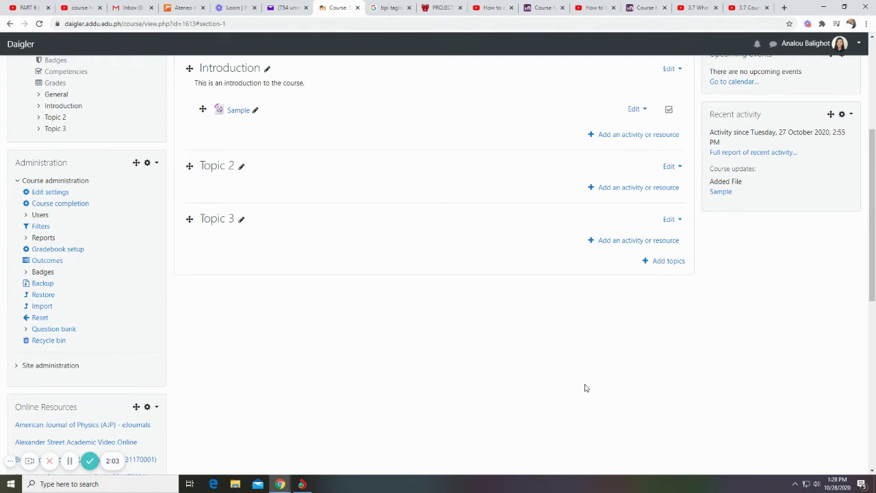
- Drag the Introduction section below Topic 2 so that Topic 1 precedes it
scroll(585, 388, "up", 2)
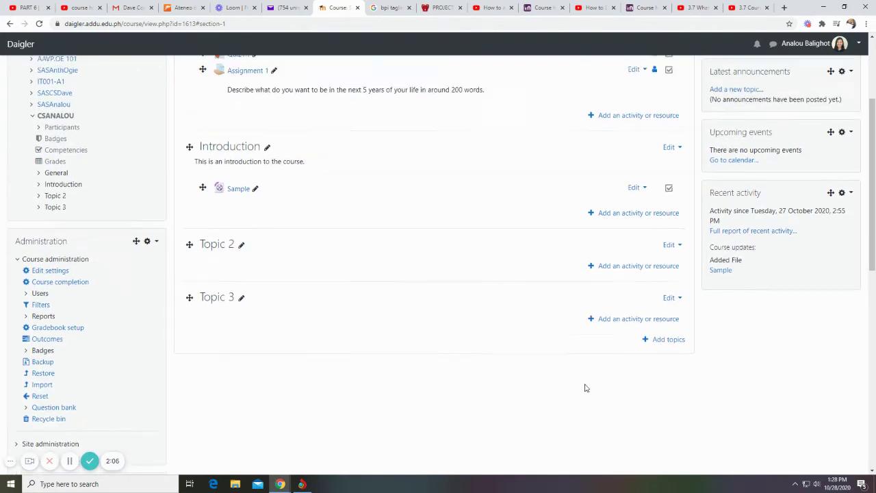
left_click_drag(191, 159, 206, 281)
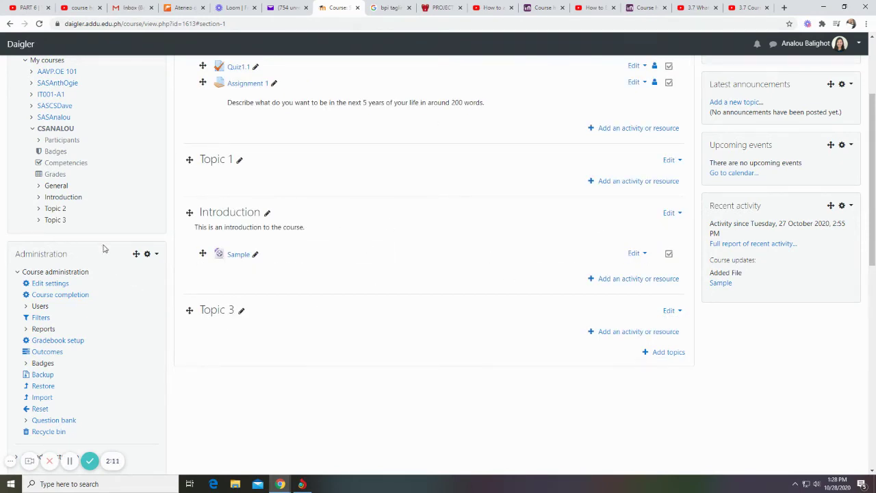
- Open the Manual enrolments page from the course's enrolment methods
left_click(39, 307)
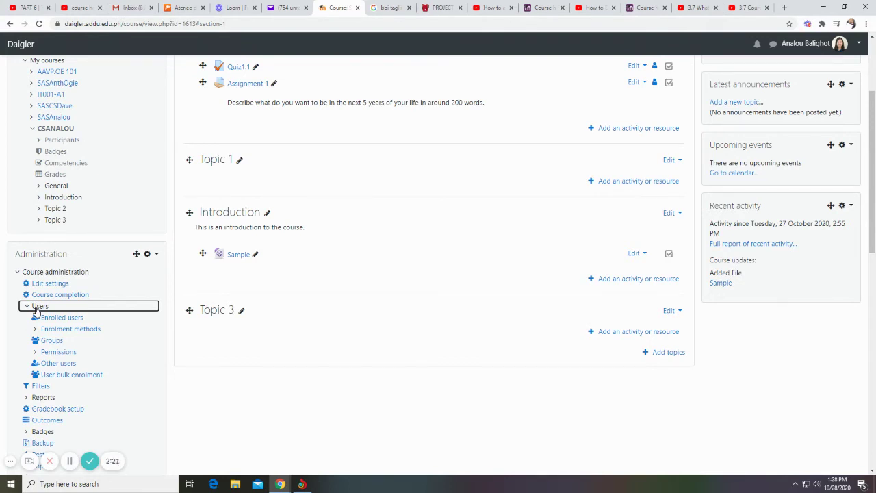
left_click(75, 329)
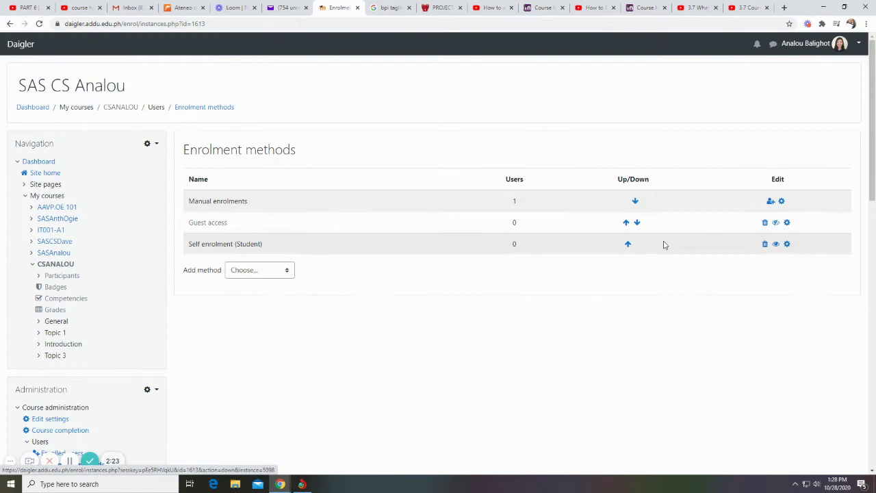
left_click(772, 201)
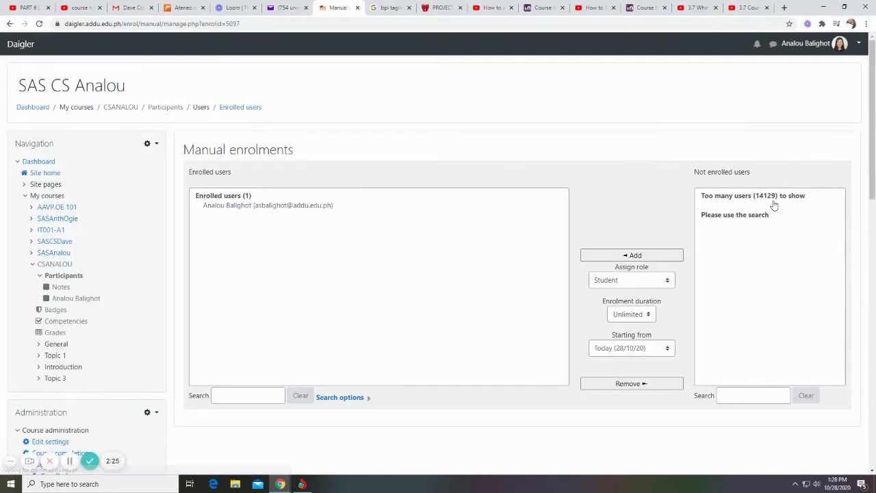
- Enrol a student found by surname search, then remove that student again
left_click(740, 395)
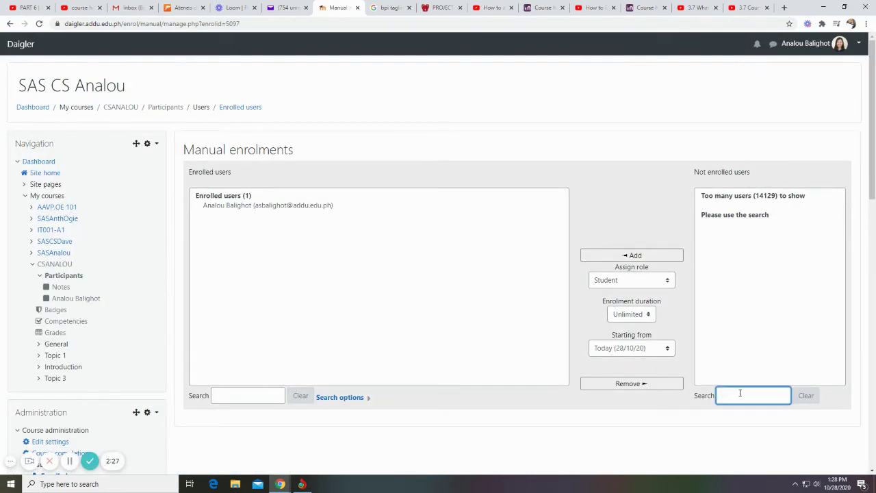
type("nadela")
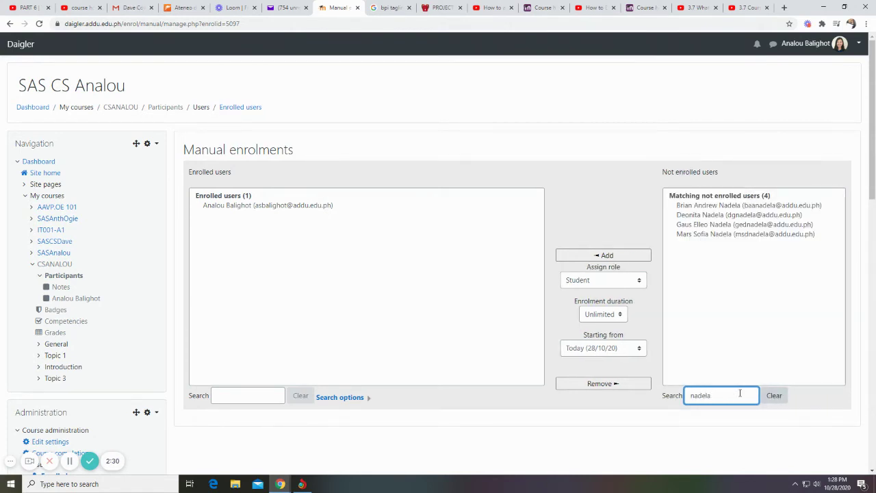
left_click(730, 216)
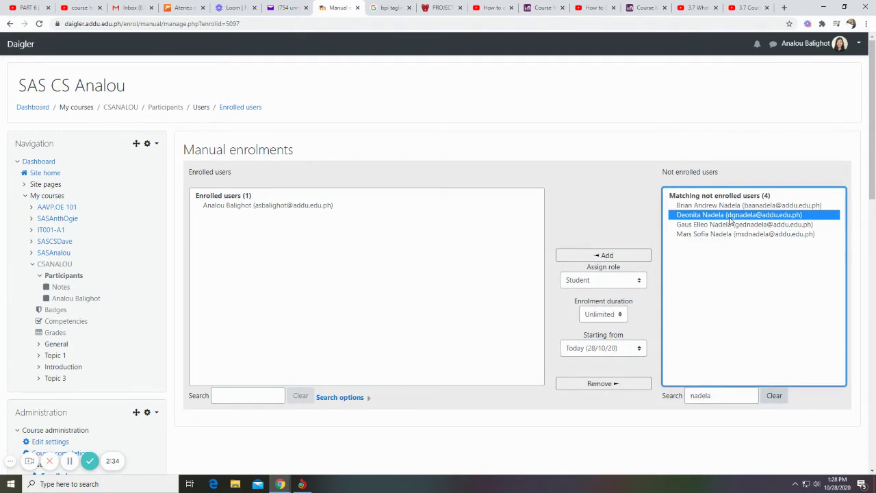
left_click(602, 256)
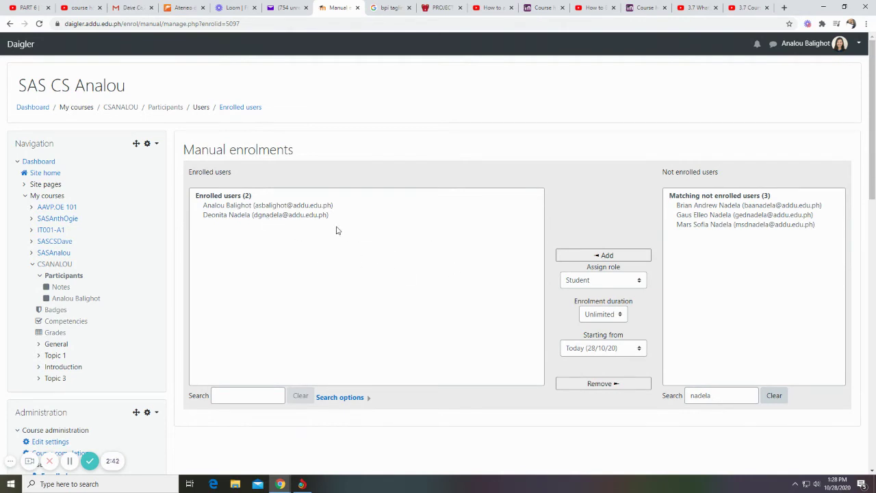
left_click(262, 215)
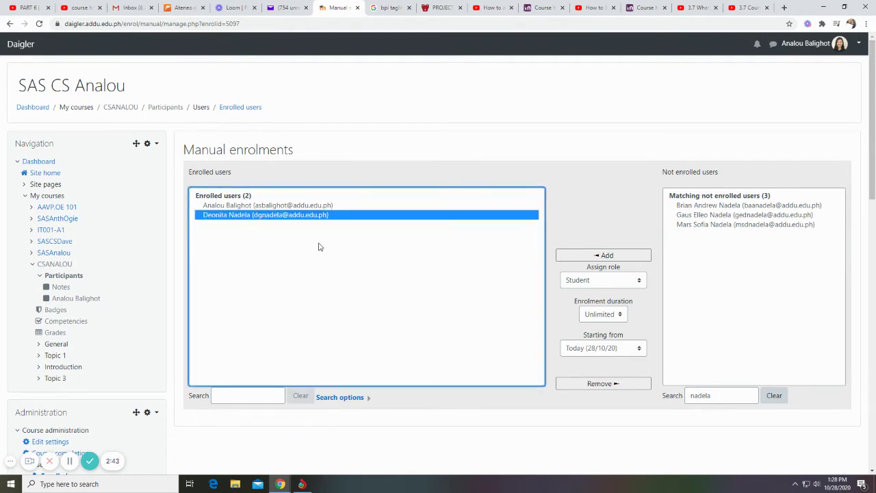
left_click(601, 385)
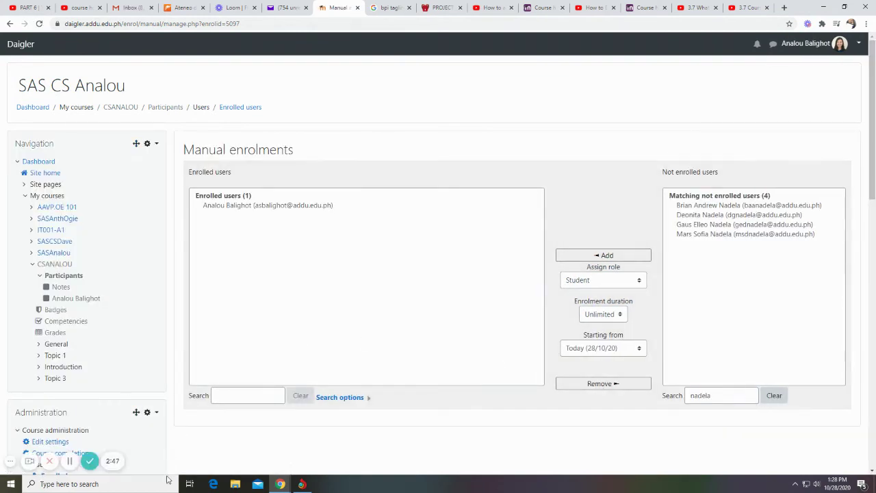
- Review the Participants list through Enrolled users, showing a single Professor/Course creator participant
scroll(146, 387, "down", 3)
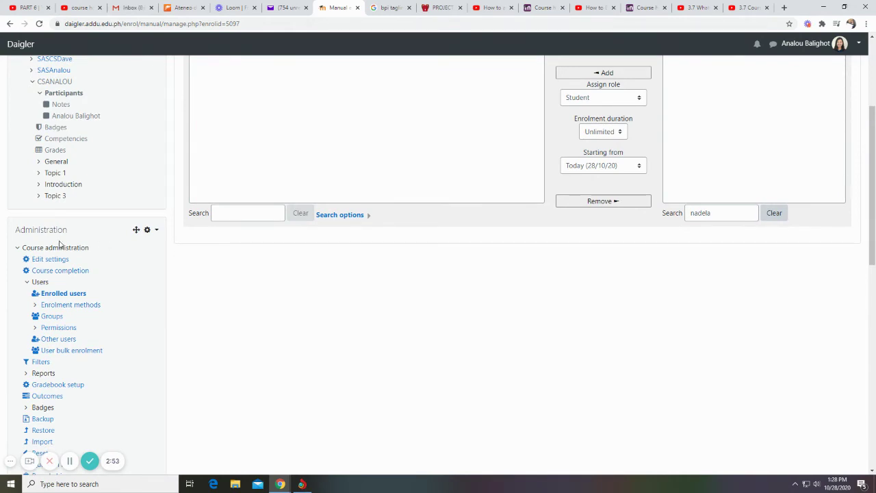
left_click(59, 299)
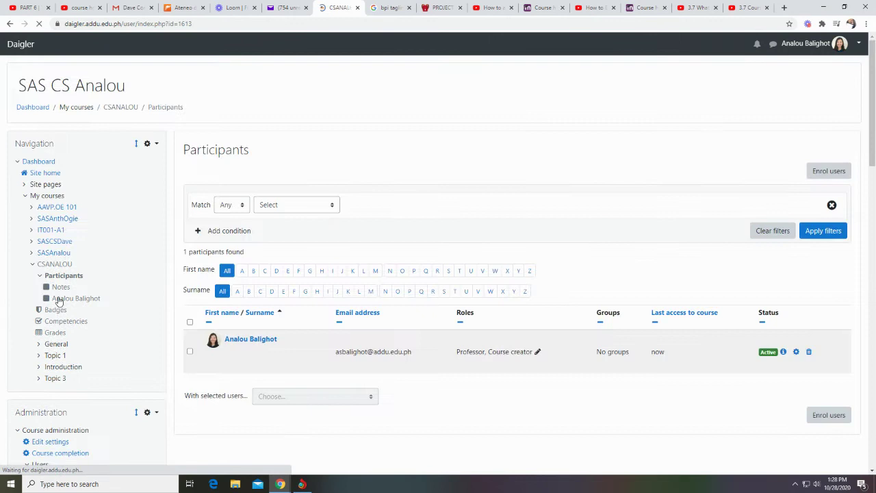
scroll(441, 321, "down", 3)
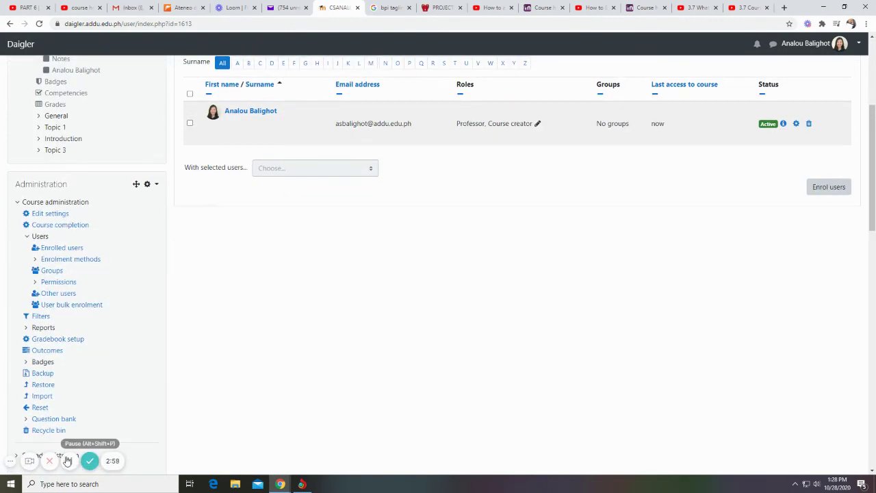
left_click(89, 260)
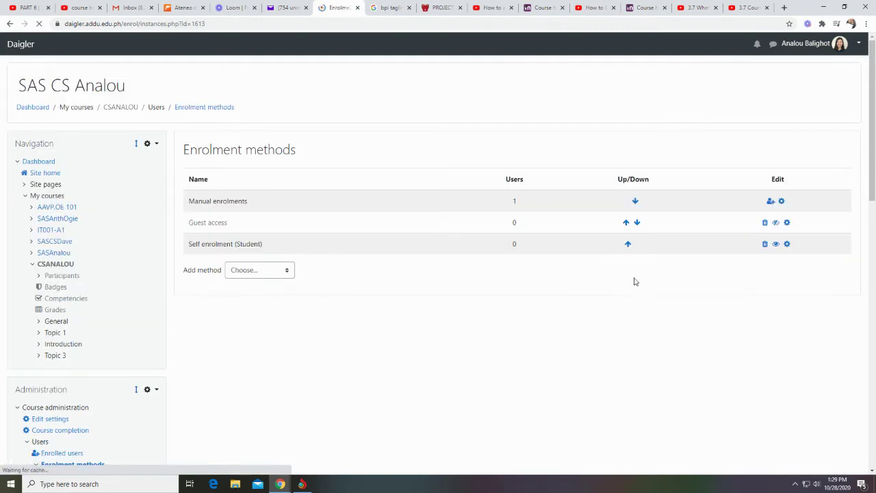
left_click(787, 244)
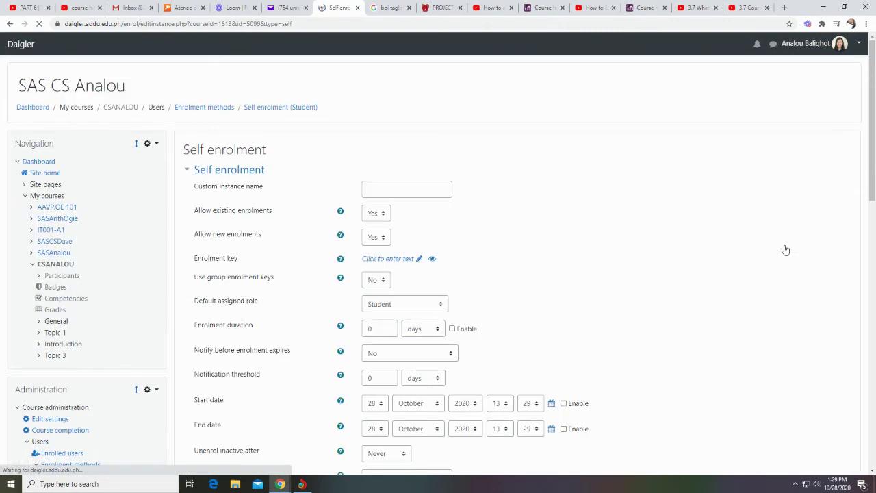
scroll(609, 315, "down", 5)
left_click(441, 260)
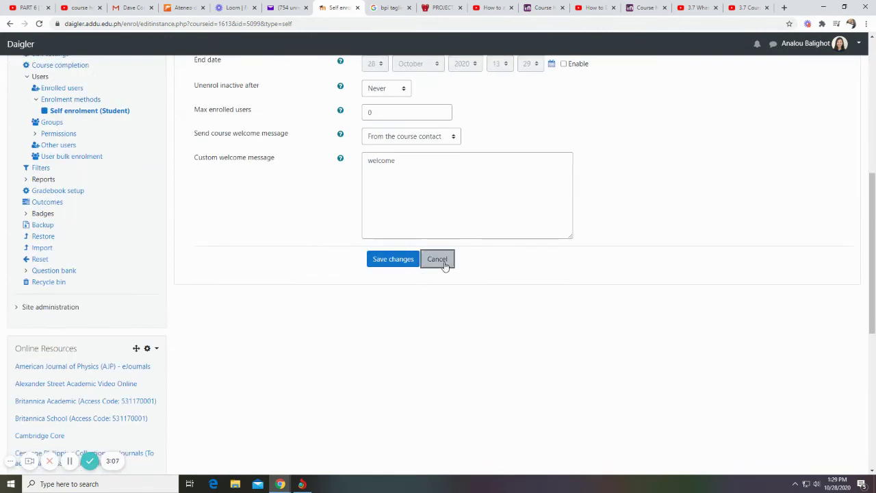
scroll(248, 326, "down", 4)
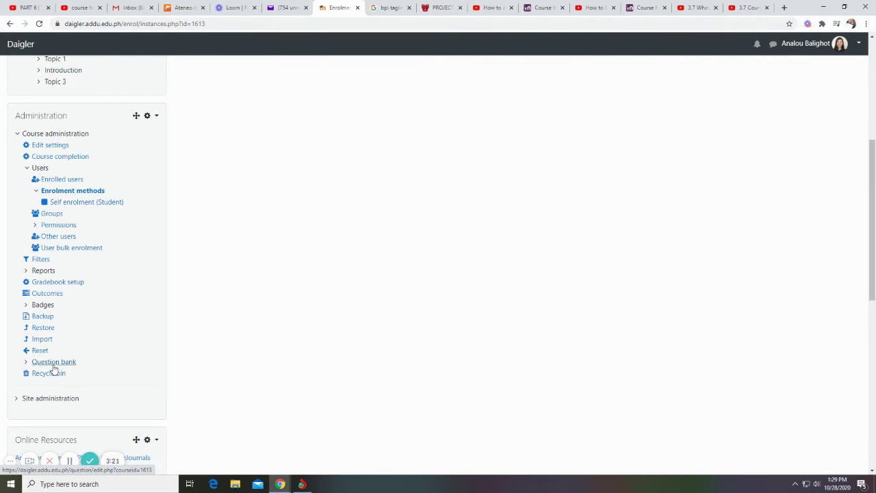
scroll(54, 370, "up", 5)
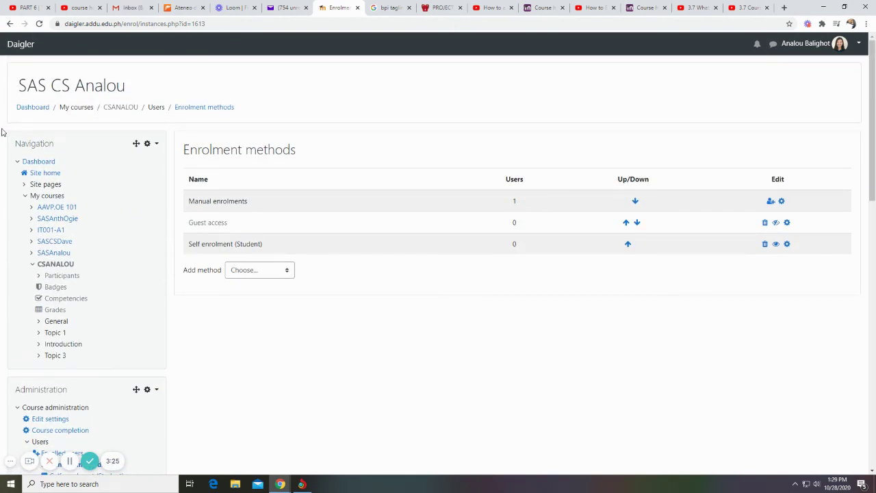
left_click_drag(2, 132, 111, 338)
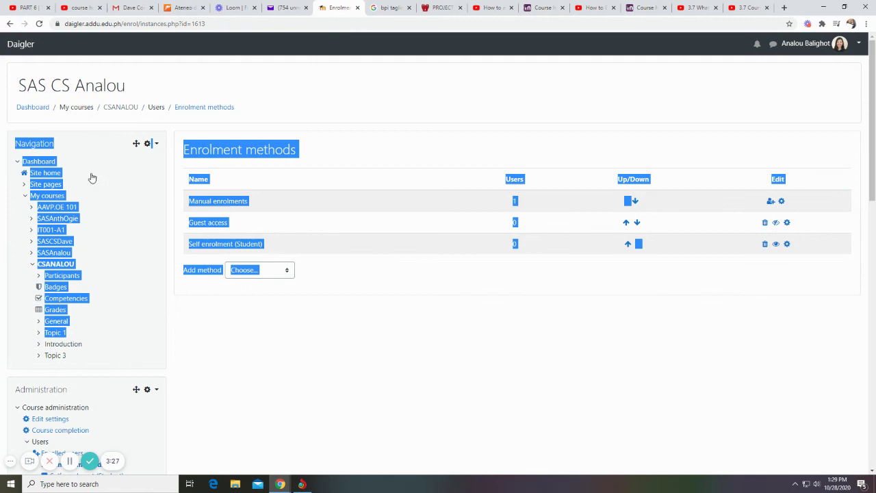
left_click(47, 164)
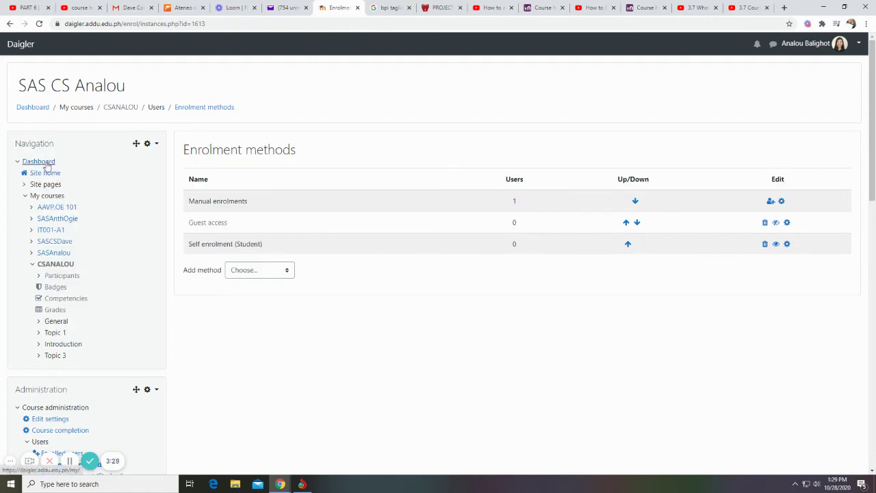
- Reach the 'Daigler Virtual Learning Environment' site home, with Site pages expanded and My courses collapsed in Navigation
left_click(47, 163)
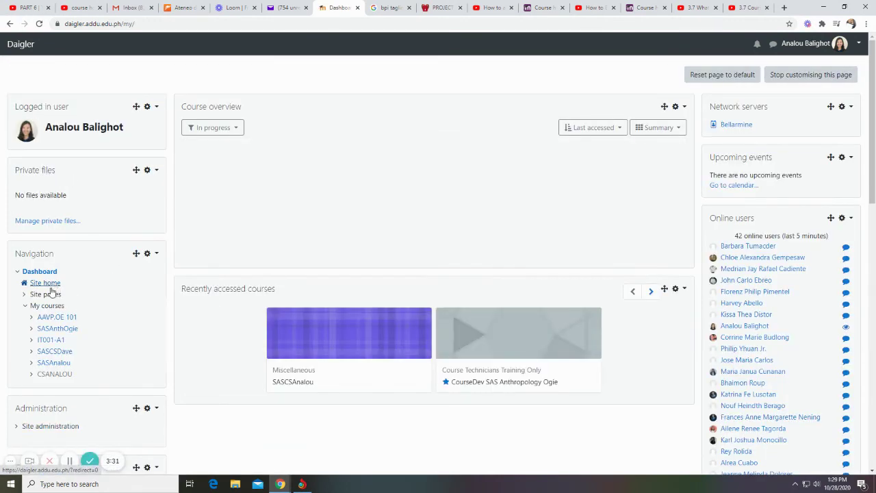
left_click(48, 284)
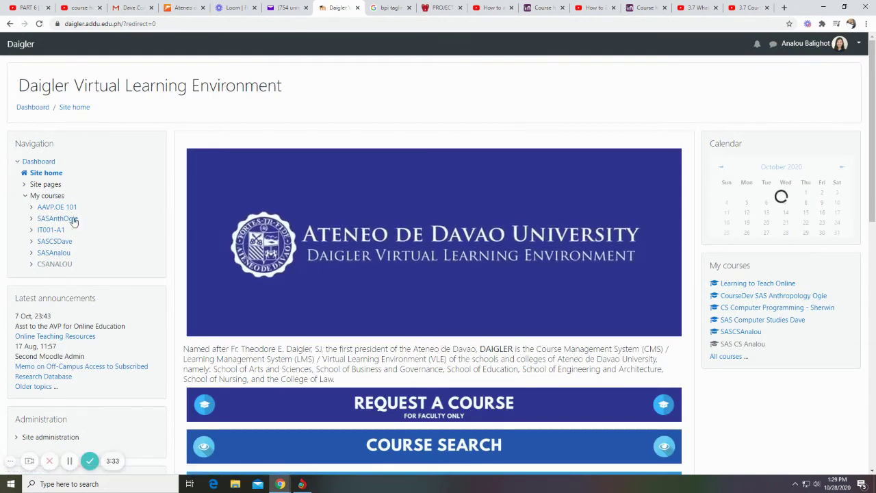
left_click(56, 186)
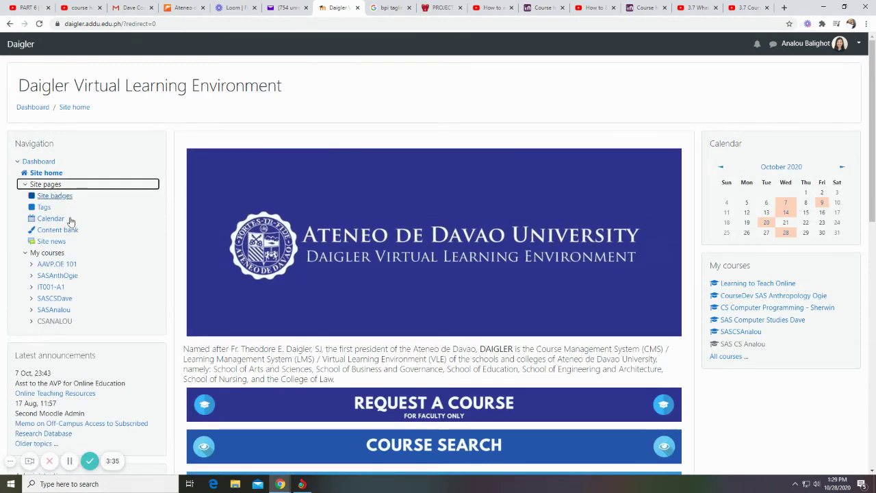
left_click(62, 255)
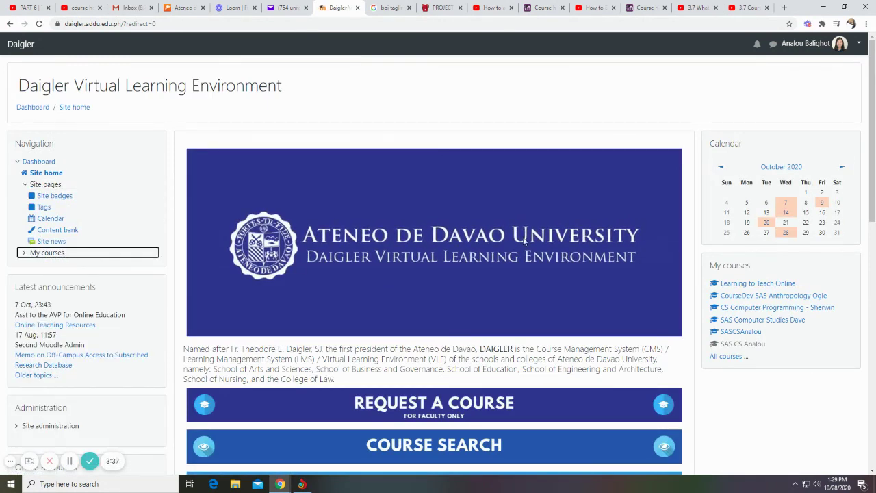